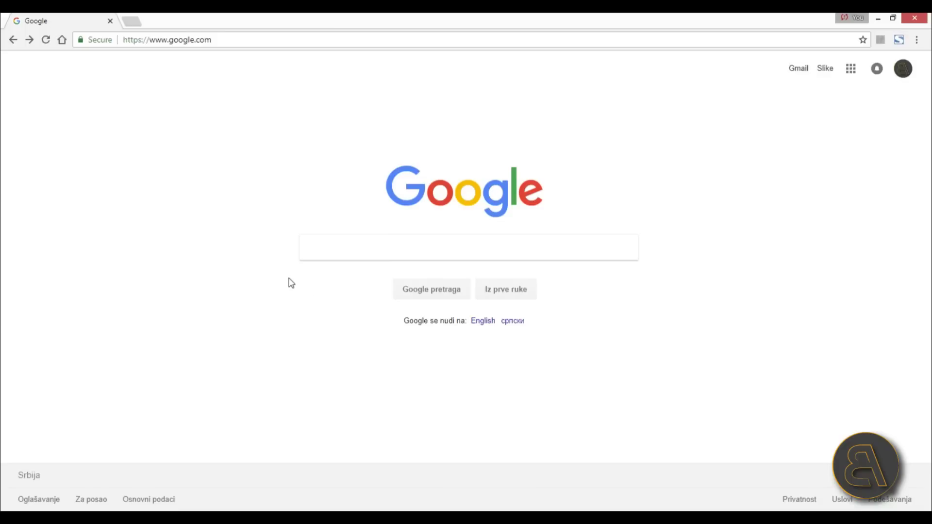
Step: Put the cursor in the search box on the Google homepage
click(366, 257)
Step: Search Google for 'google map customizer'
text(goog)
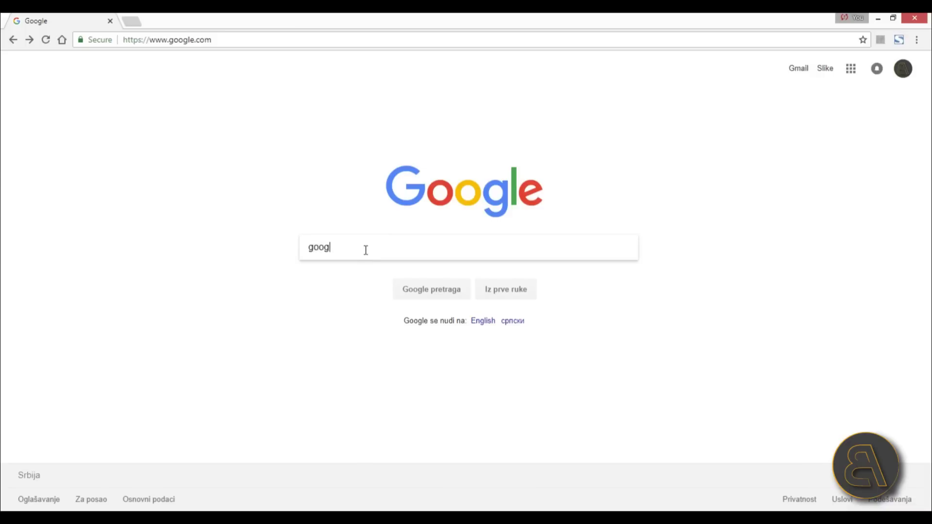
text(e)
key(BackSpace)
text(le map)
text( ceste)
text(omizer)
key(Return)
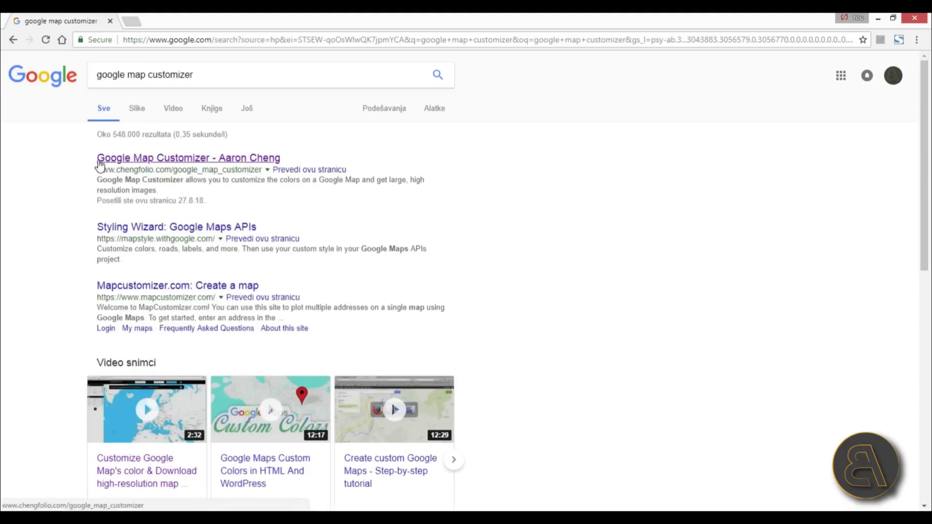
Step: Open Google Map Customizer in satellite view, pan toward Oakland and Alameda, then open its How to Use? tutorial
click(180, 160)
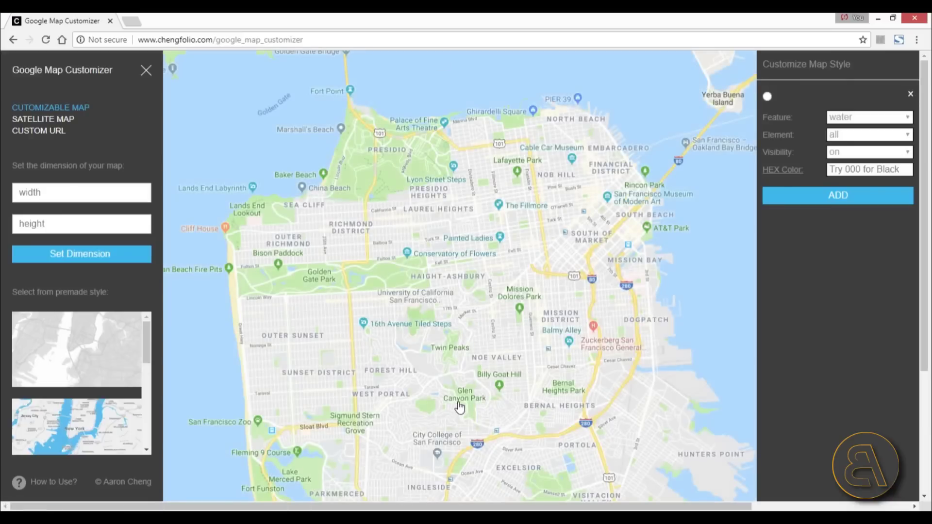
click(67, 125)
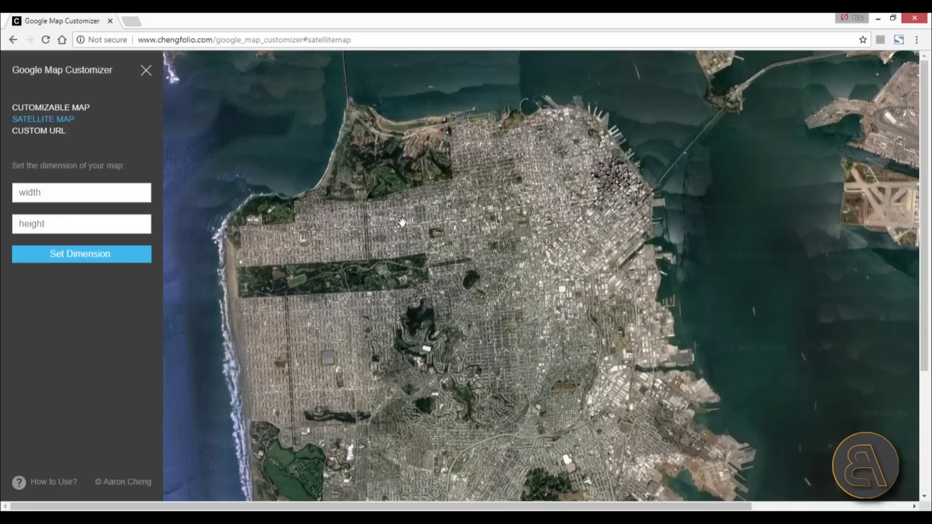
scroll(418, 271, down, 3)
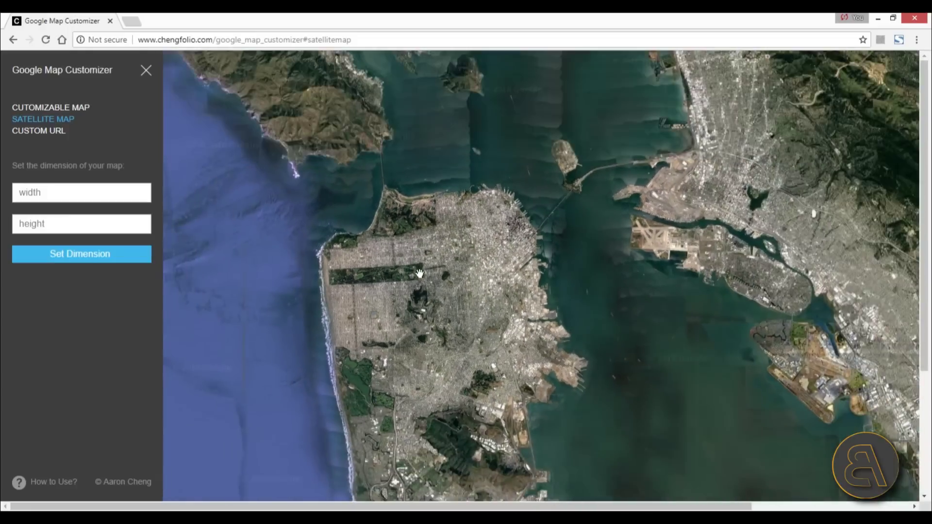
drag(520, 293, 434, 295)
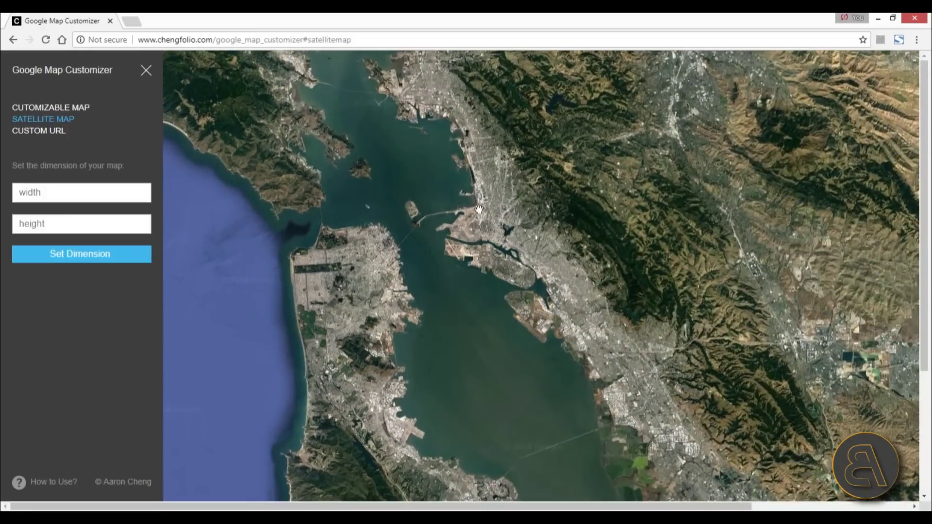
scroll(485, 234, up, 1)
scroll(487, 203, up, 1)
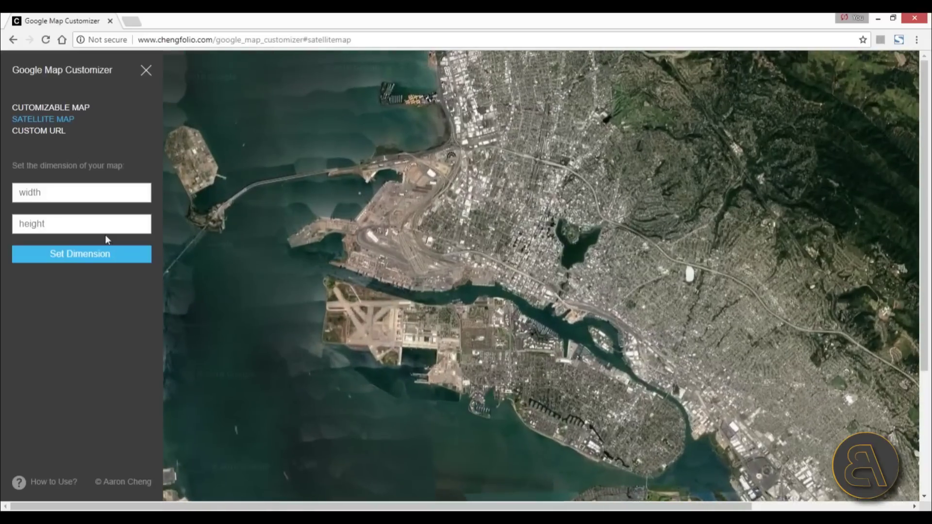
click(21, 193)
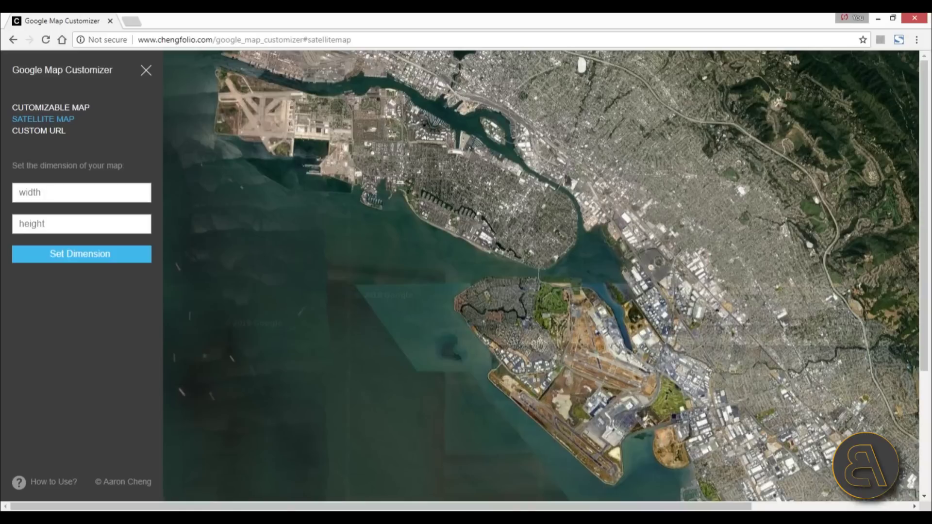
click(53, 483)
Step: Scroll the tutorial to the FireShot capture advice, then go back to the map customizer
scroll(534, 298, down, 6)
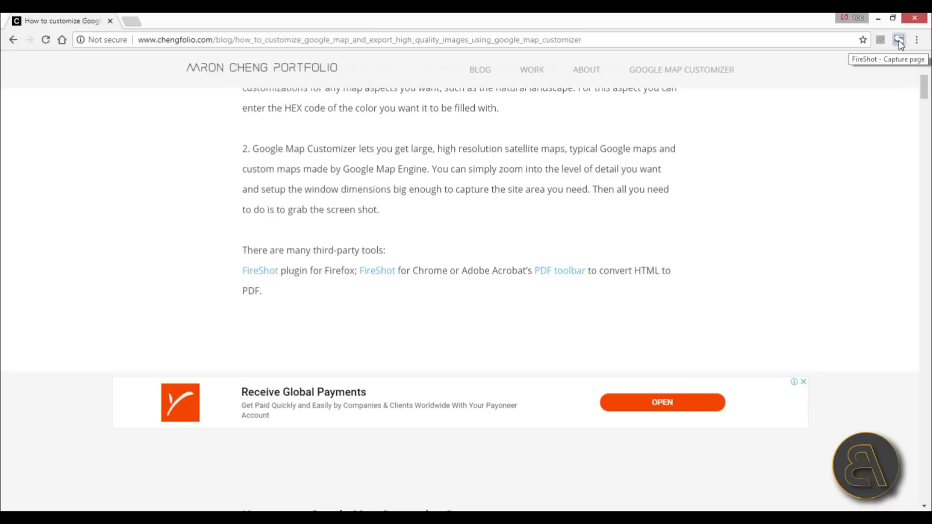
click(13, 41)
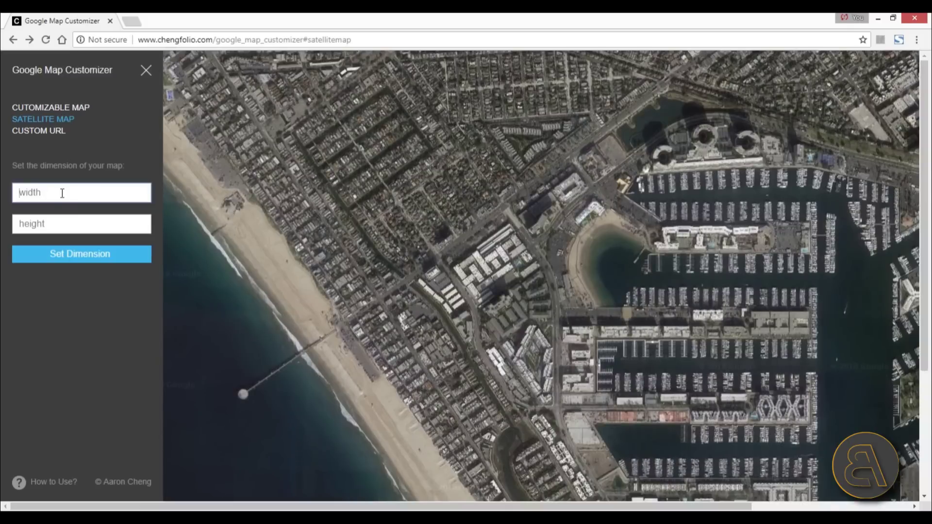
Step: Enter width 8000 and height 4000, then apply them with Set Dimension
text(8000)
click(54, 226)
text(100)
key(BackSpace)
key(BackSpace)
key(BackSpace)
text(400)
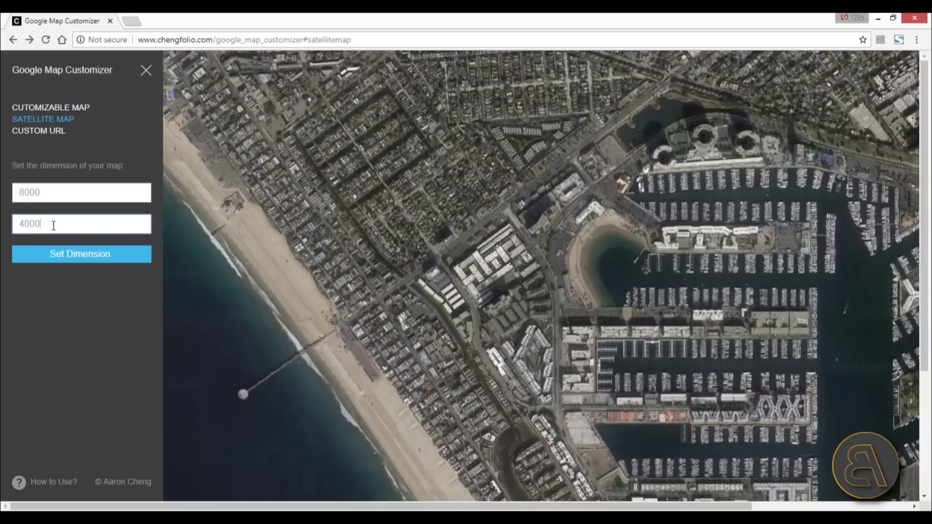
click(86, 261)
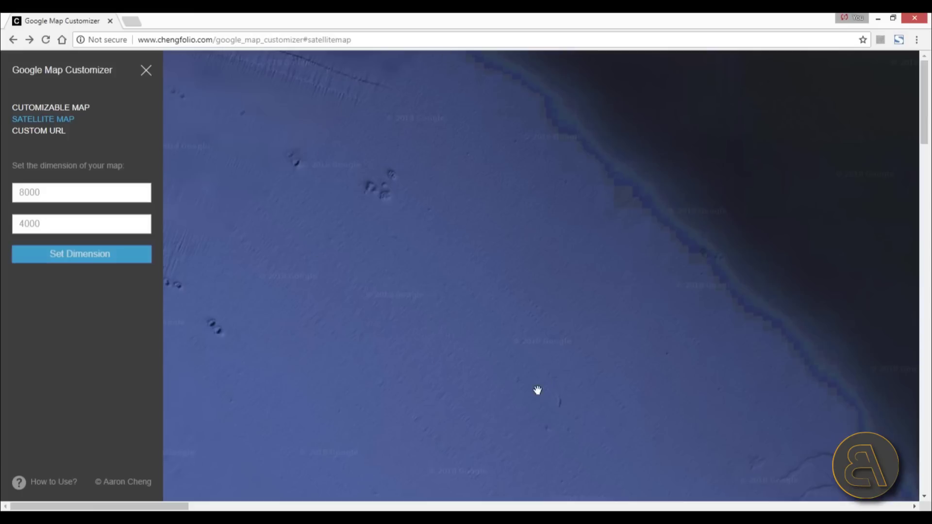
Step: Capture the entire enlarged map page with the FireShot extension
click(898, 41)
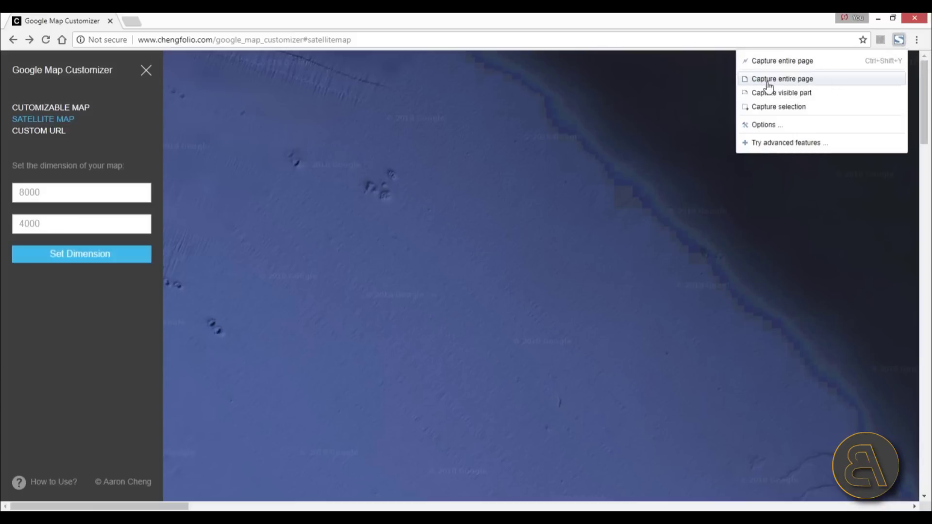
click(818, 86)
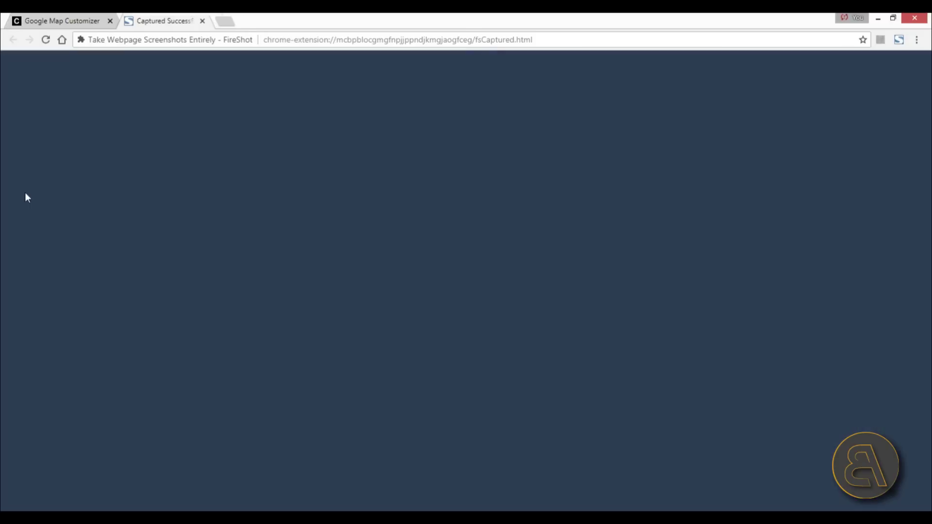
Step: Save the FireShot capture as a PDF to the Desktop, then open the downloaded file
key(ctrl+shift+Tab)
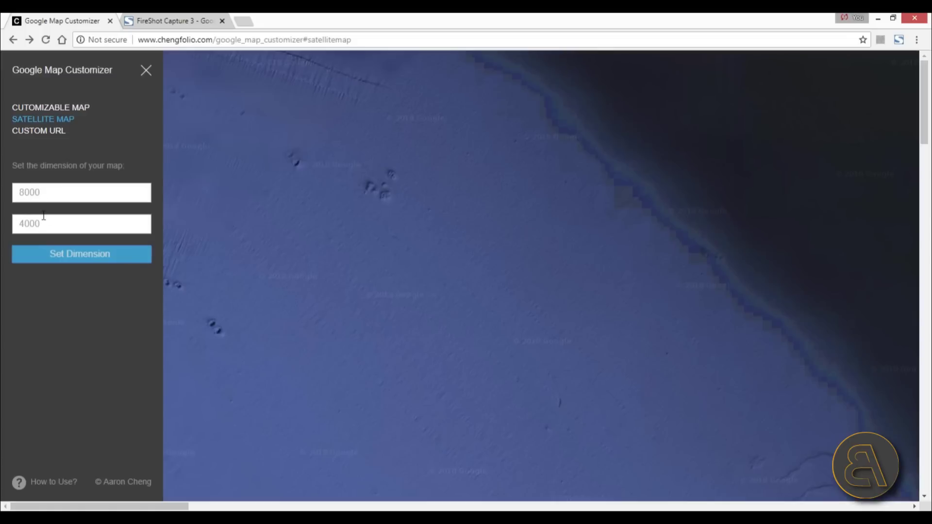
click(188, 22)
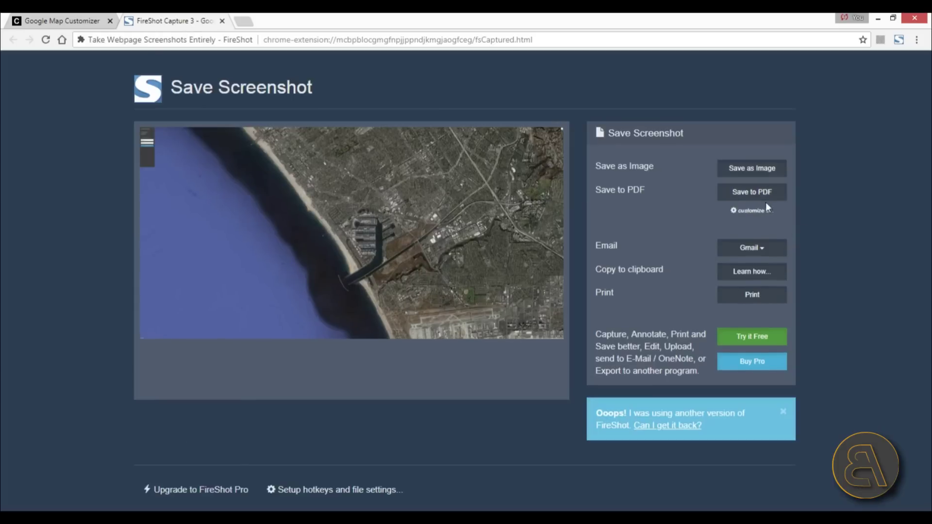
click(752, 194)
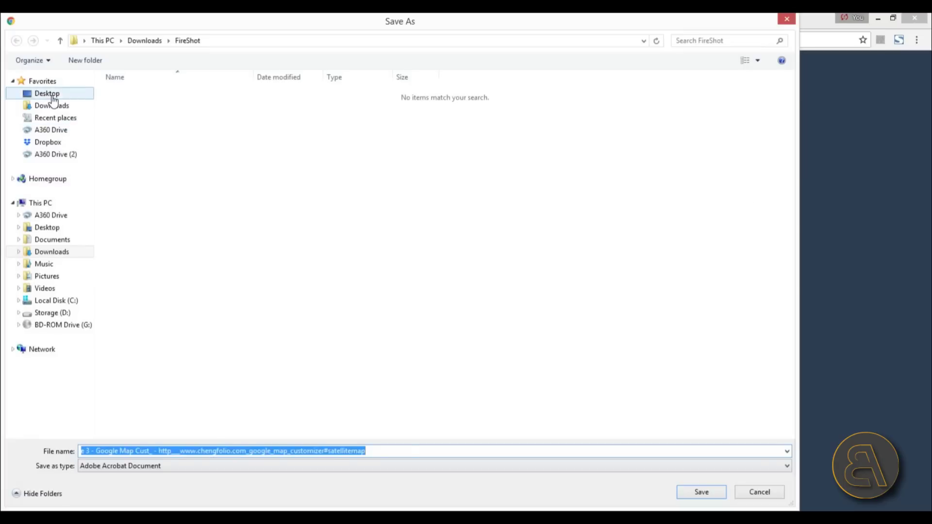
click(49, 95)
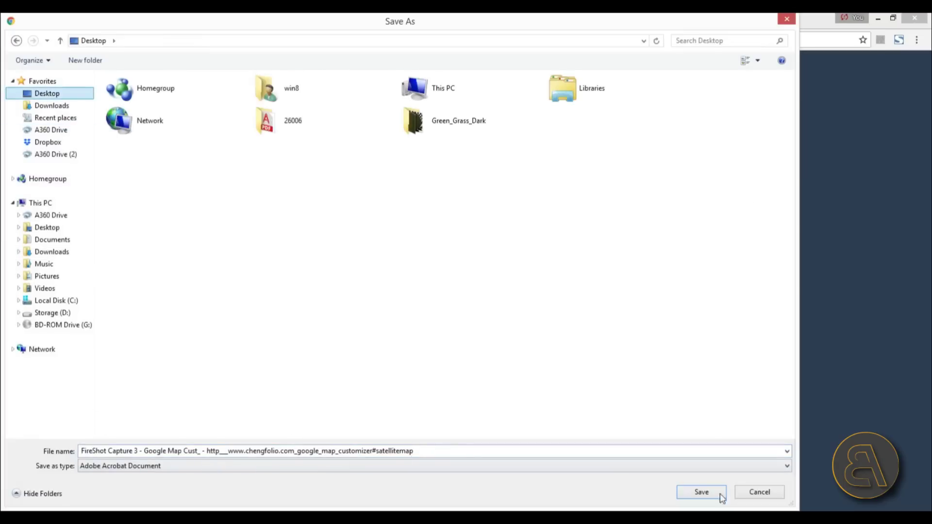
click(701, 492)
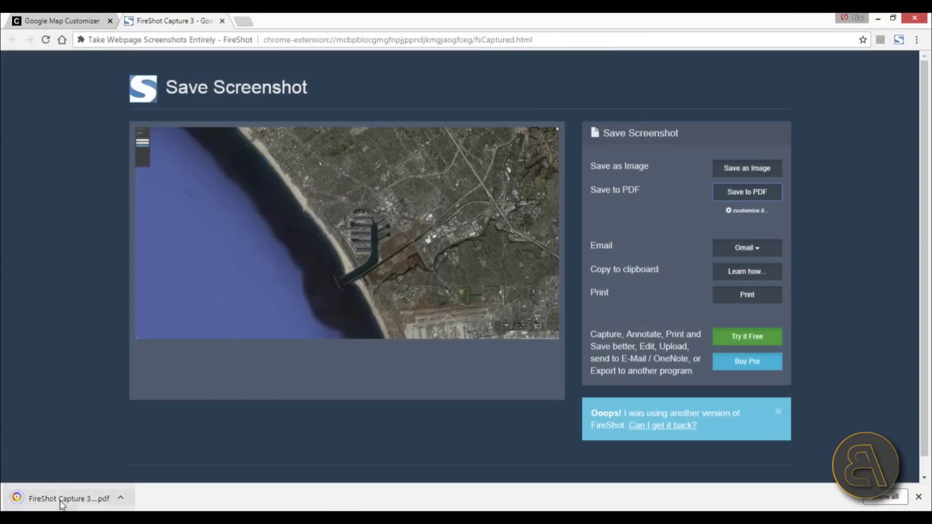
click(58, 499)
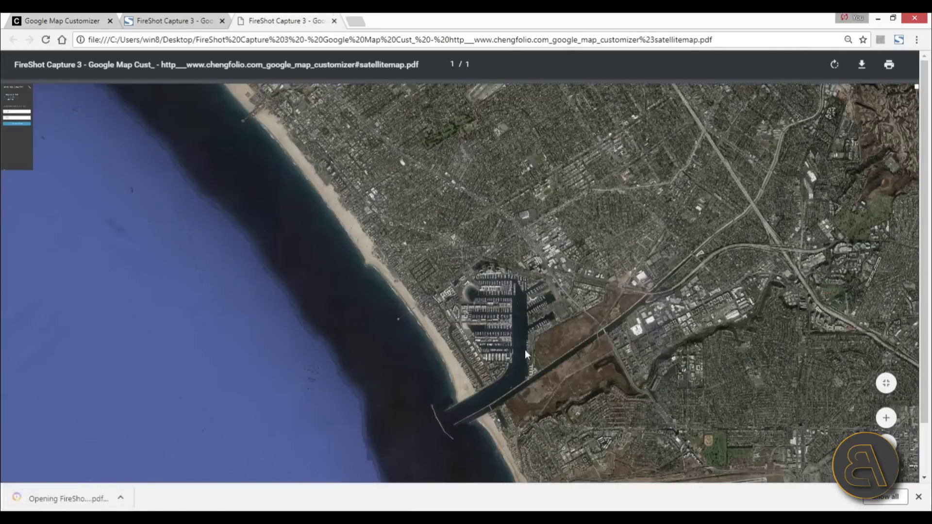
Step: Zoom around the saved map PDF to check its detail, then return to the Google Map Customizer tab
scroll(712, 353, down, 2)
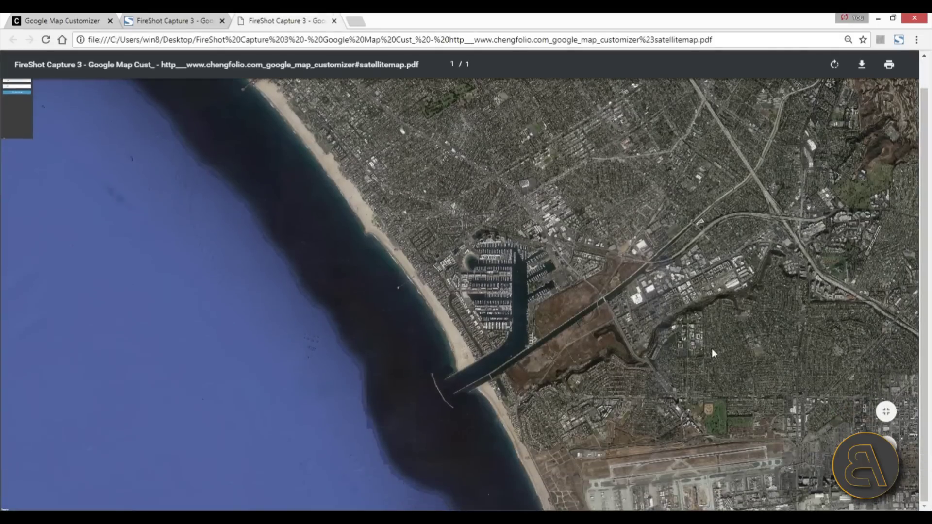
scroll(779, 424, up, 4)
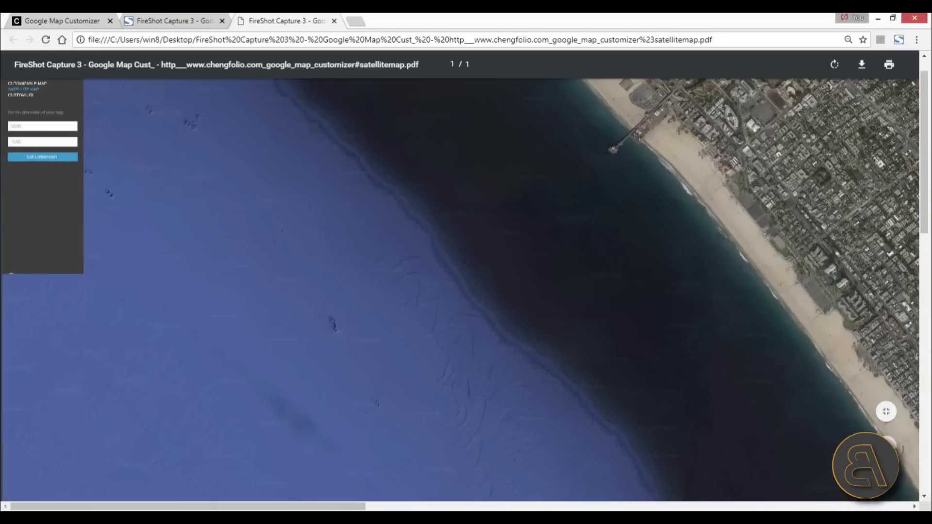
scroll(779, 424, up, 2)
click(381, 507)
click(371, 506)
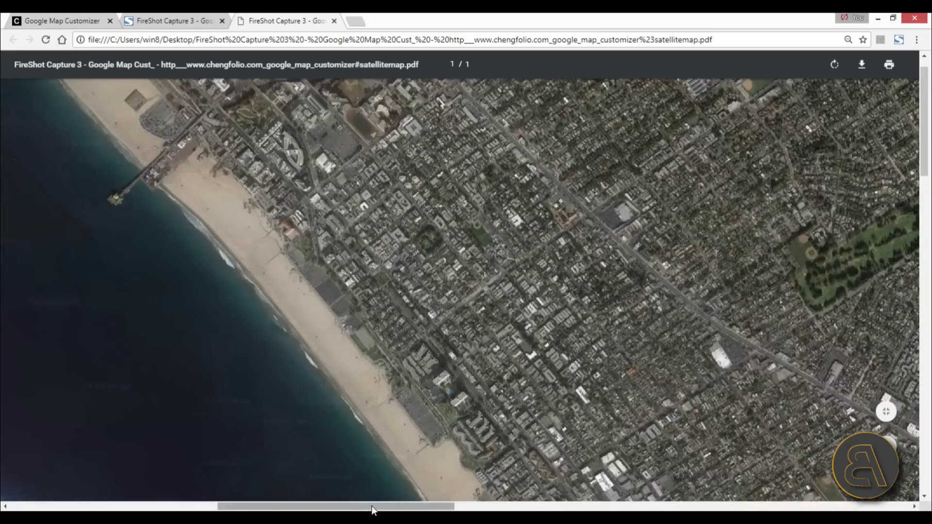
scroll(779, 423, up, 1)
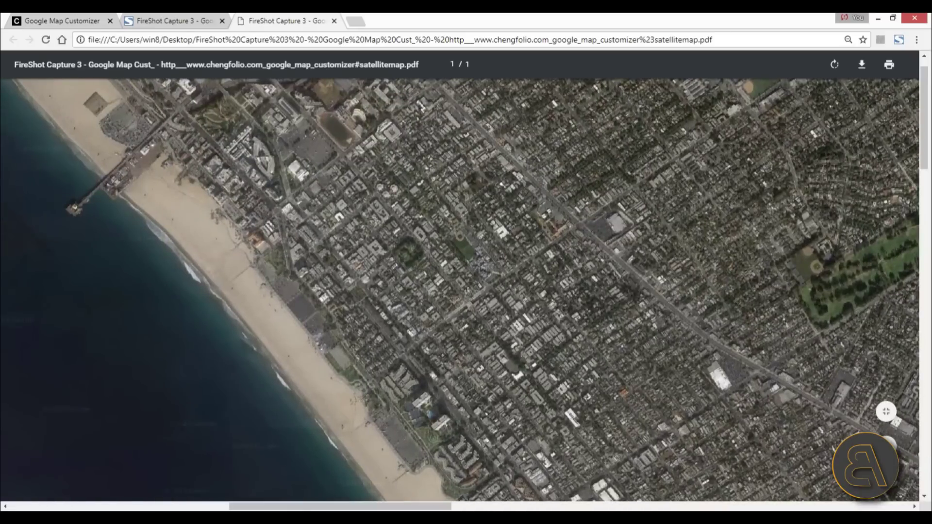
scroll(779, 424, up, 1)
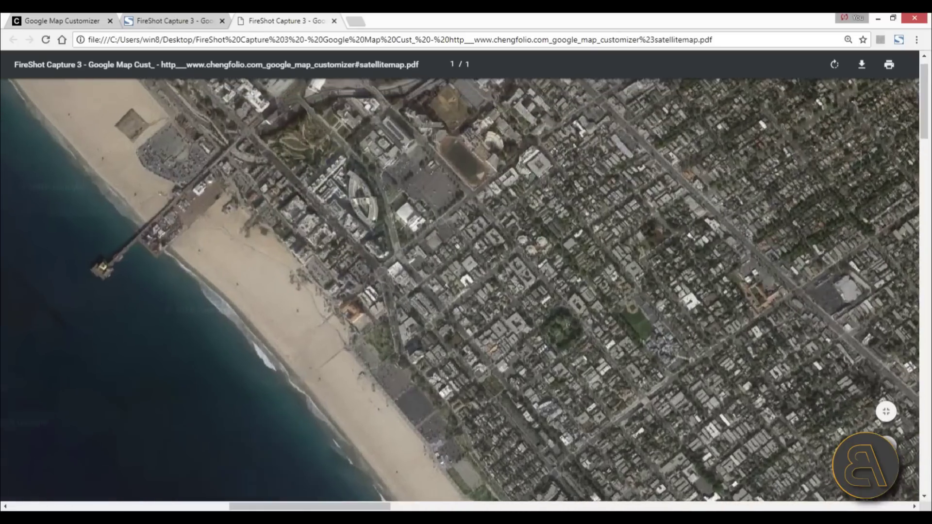
scroll(779, 423, up, 1)
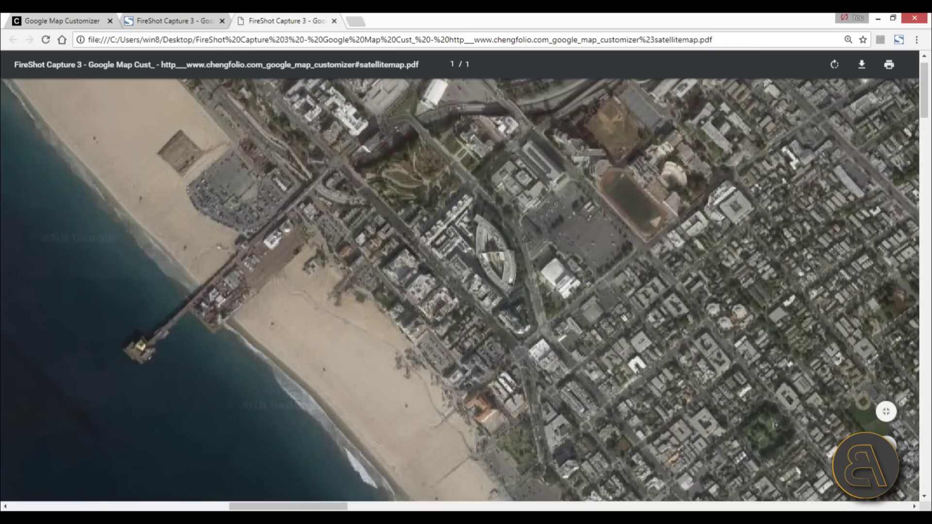
scroll(902, 472, down, 5)
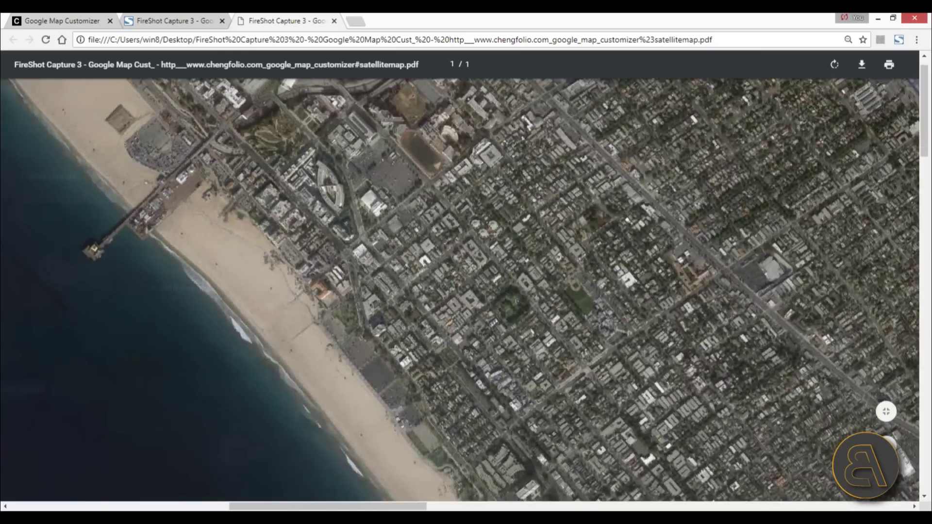
scroll(902, 472, down, 2)
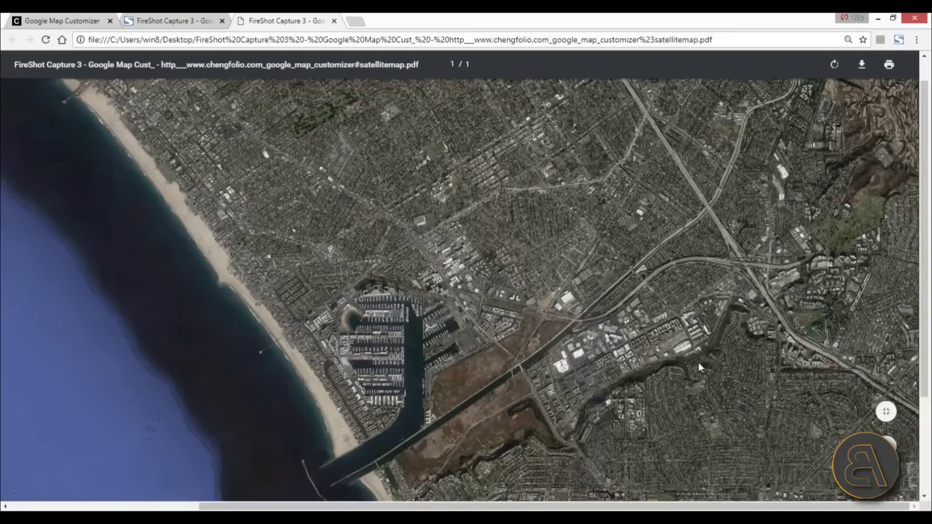
scroll(480, 294, down, 3)
scroll(498, 323, up, 4)
scroll(499, 325, down, 5)
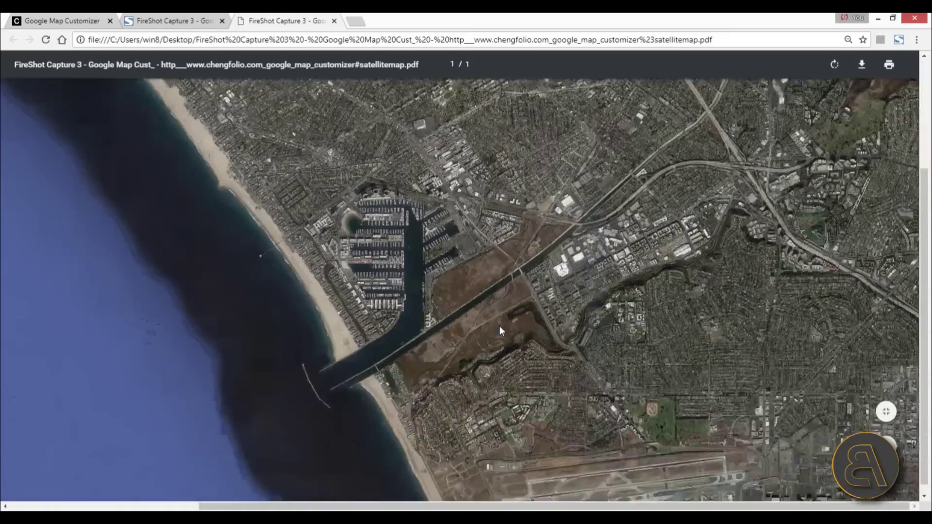
click(87, 21)
scroll(402, 264, down, 5)
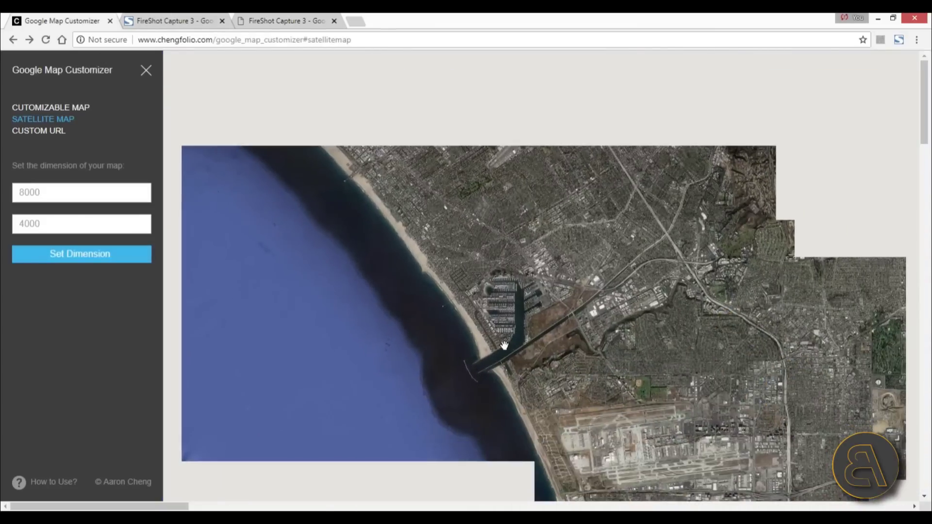
Step: Compare the live customizer map with the PDF tab, then open the How to Use? tutorial
scroll(507, 346, up, 2)
scroll(450, 203, up, 1)
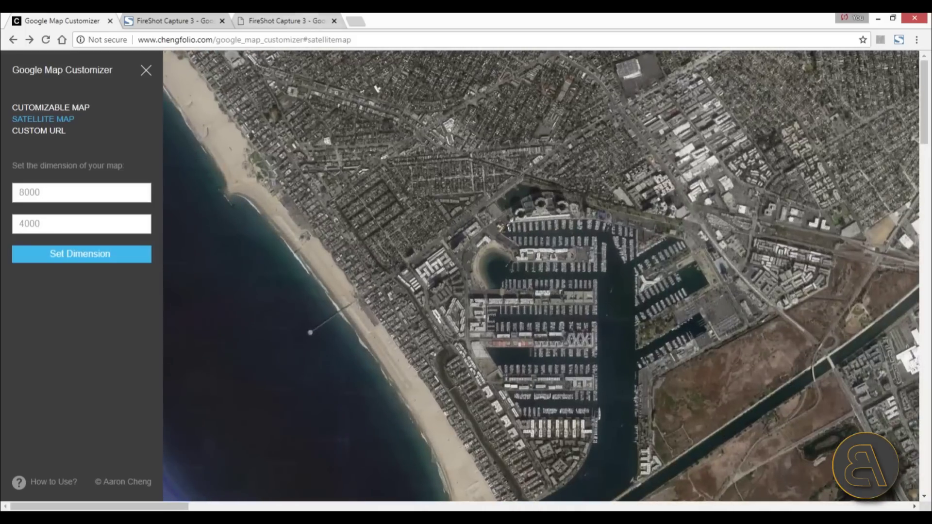
key(ctrl+shift+Tab)
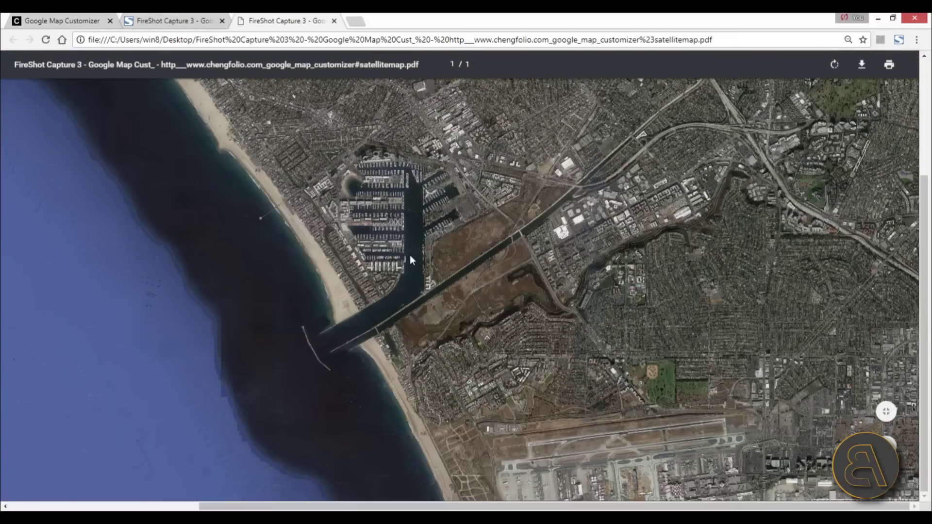
click(93, 22)
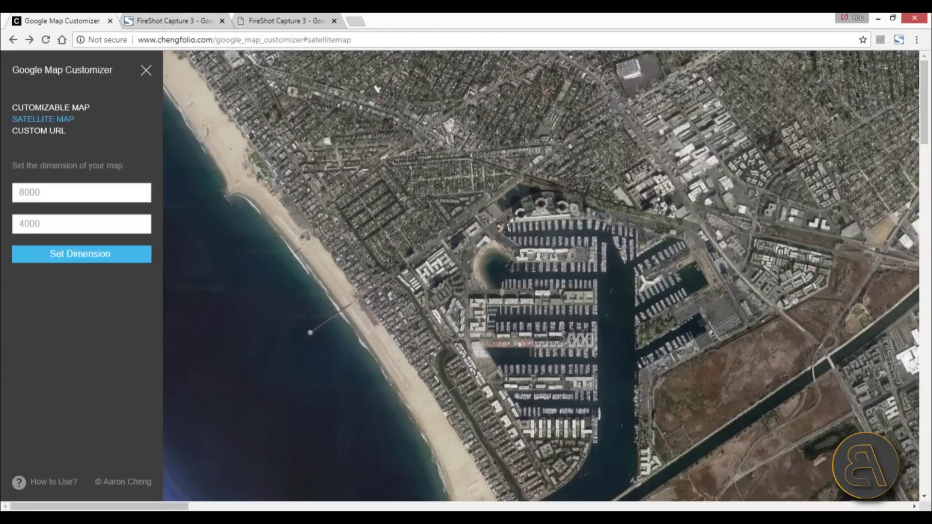
click(57, 482)
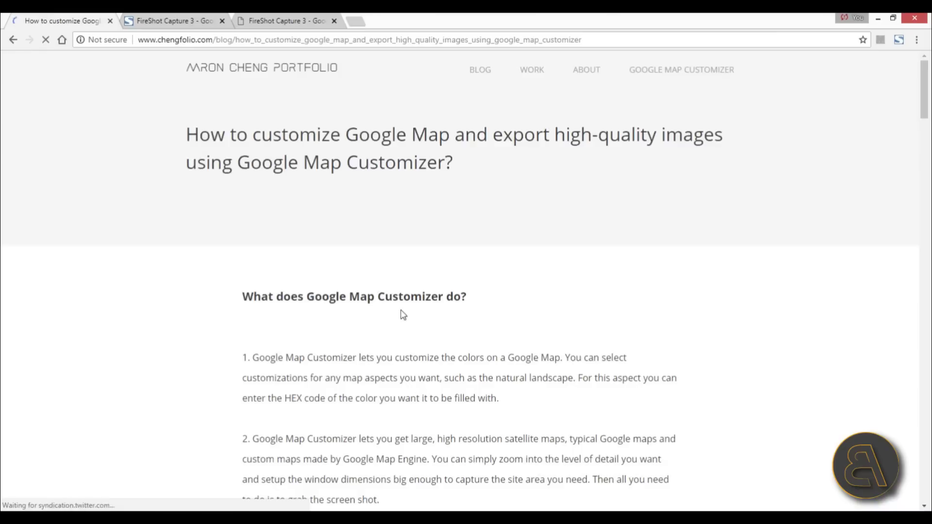
Step: Scroll the blog post to the FireShot paragraph, then switch to the saved PDF tab
scroll(402, 315, down, 10)
scroll(340, 291, up, 3)
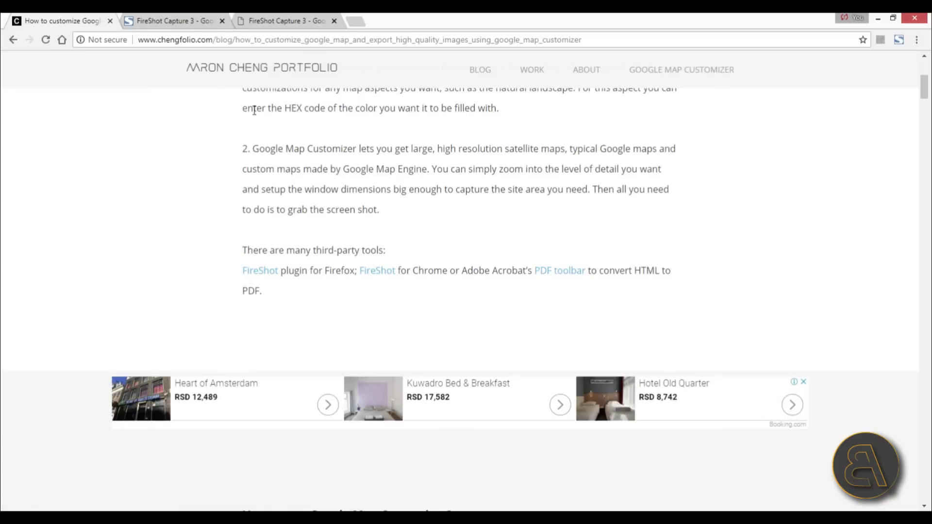
key(ctrl+Tab)
key(ctrl+Tab)
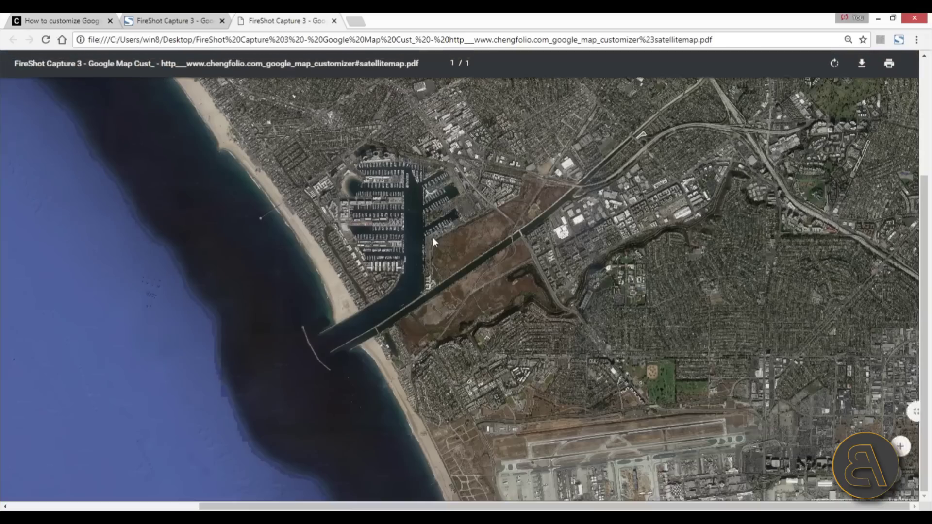